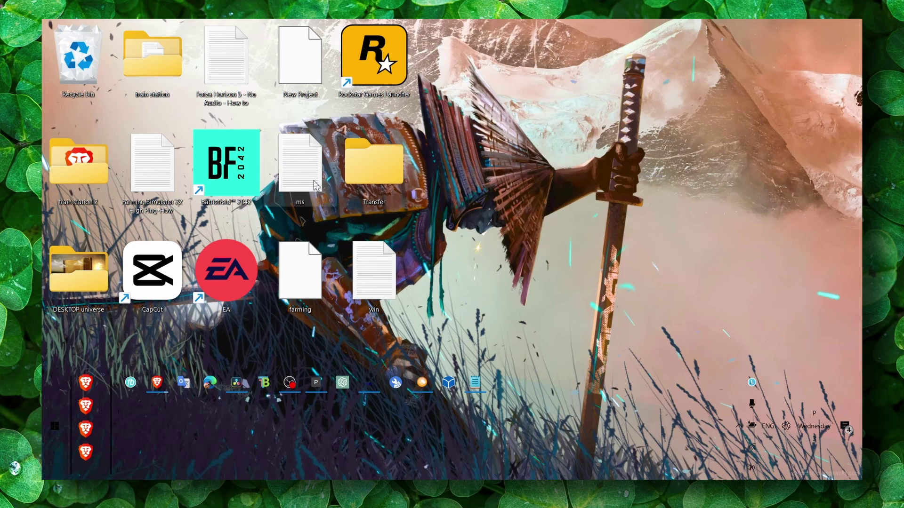
# Step: Open the ms notes file listing ipconfig /flushdns and netsh winsock reset in Notepad
pyautogui.doubleClick(300, 163)
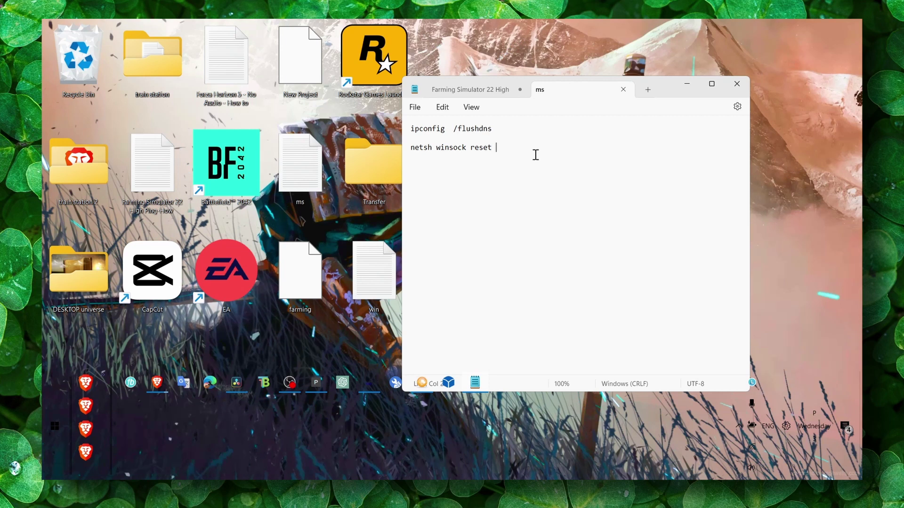
# Step: Search for cmd, fix the mistyped query, and show Command Prompt's launch options
pyautogui.press('super+s')
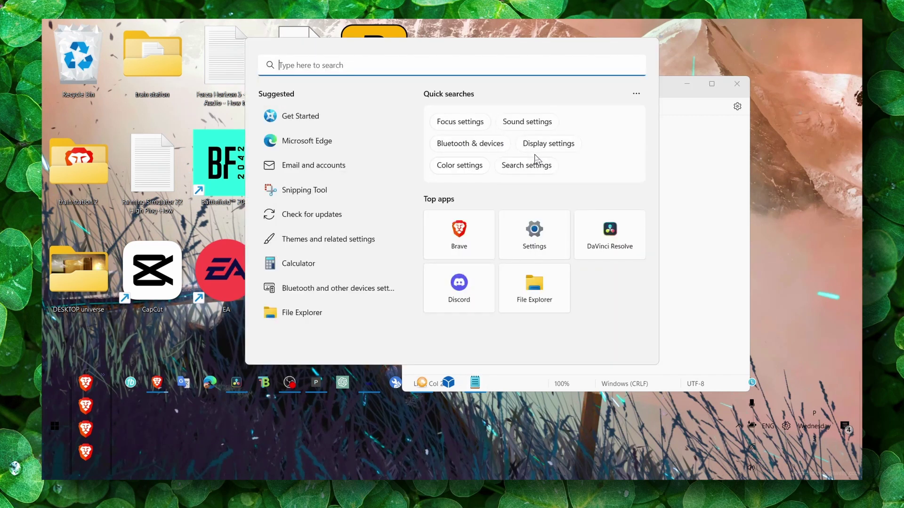
pyautogui.write('sl')
pyautogui.press('BackSpace')
pyautogui.press('BackSpace')
pyautogui.write('cmd')
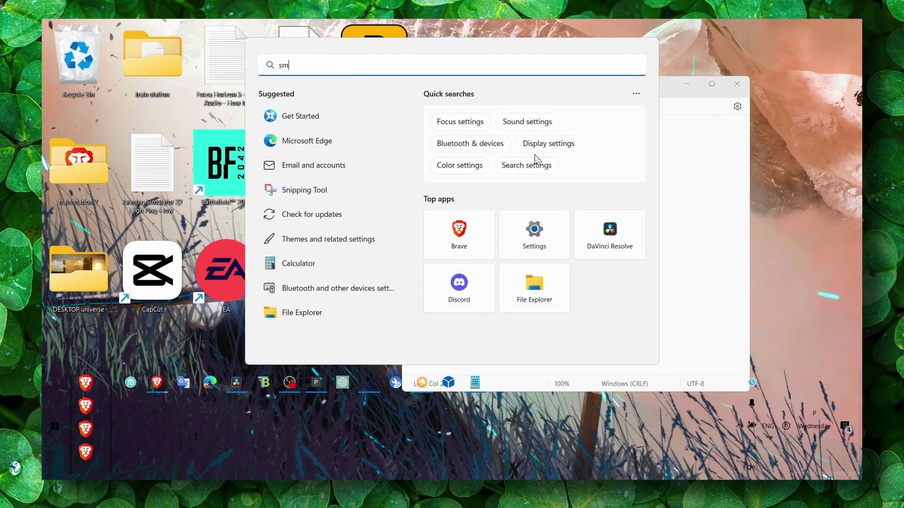
pyautogui.press('BackSpace')
pyautogui.press('BackSpace')
pyautogui.press('BackSpace')
pyautogui.write('cmd')
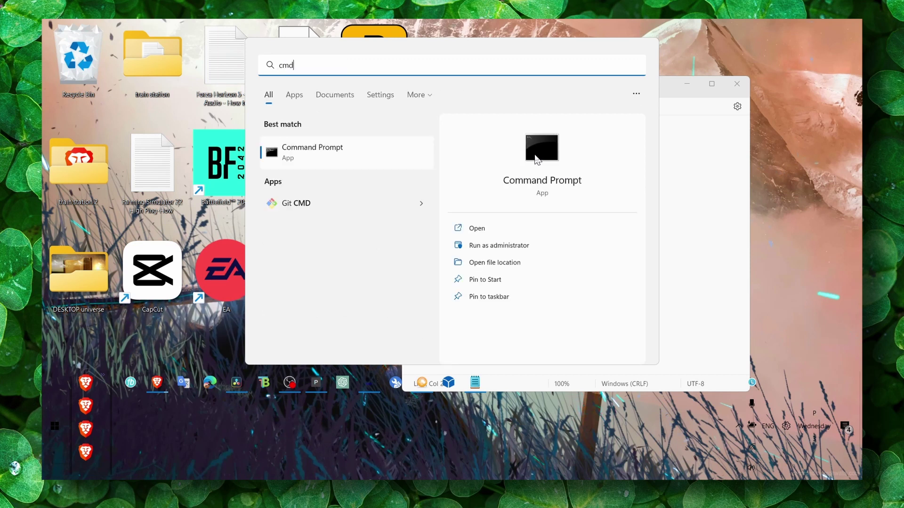
pyautogui.rightClick(357, 146)
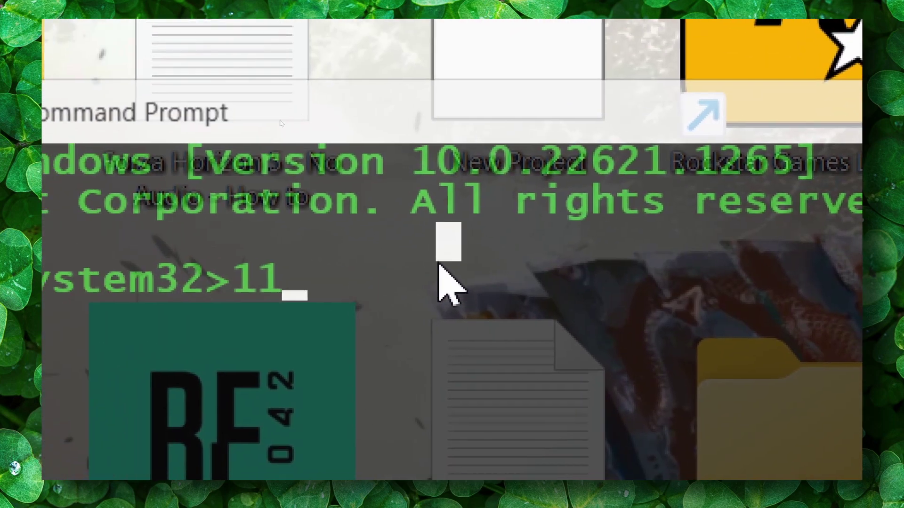
# Step: Clear the stray 11 and the trial ipconfig /flushdns entry from the elevated prompt
pyautogui.press('BackSpace')
pyautogui.press('BackSpace')
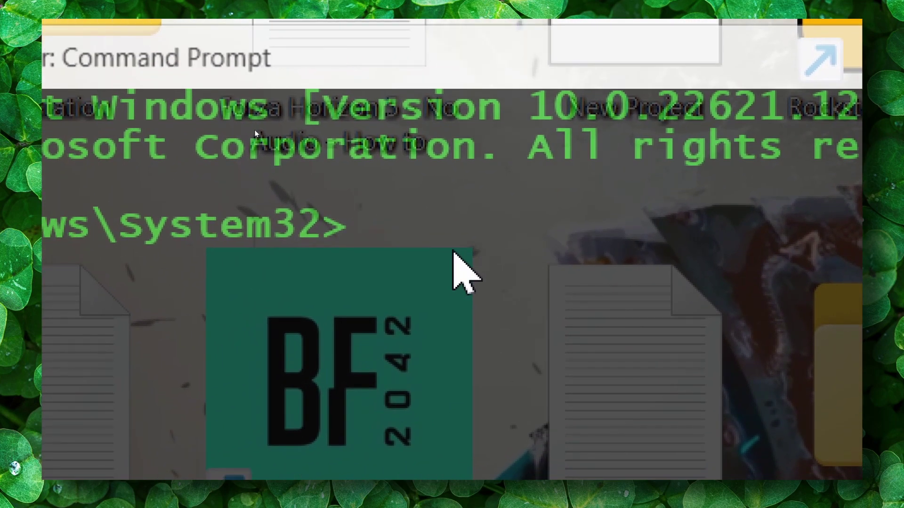
pyautogui.write('ipconfig')
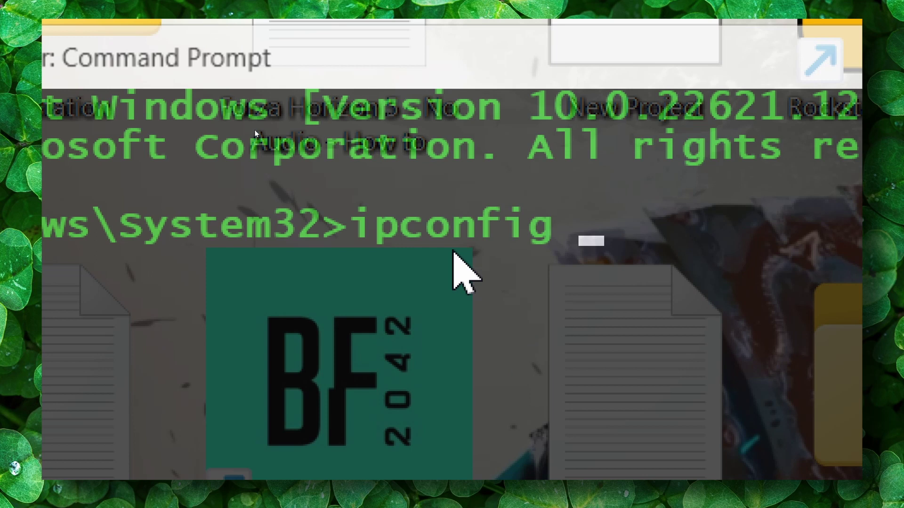
pyautogui.write(' /flush')
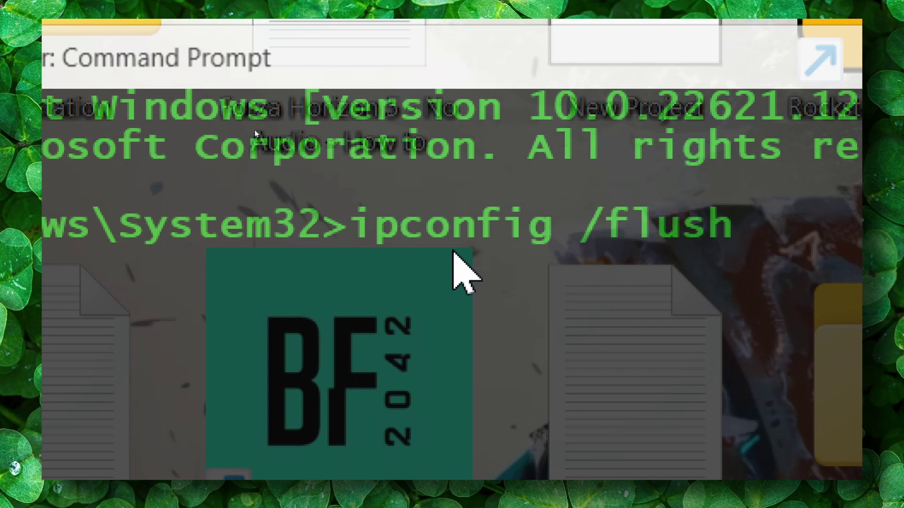
pyautogui.write('dns')
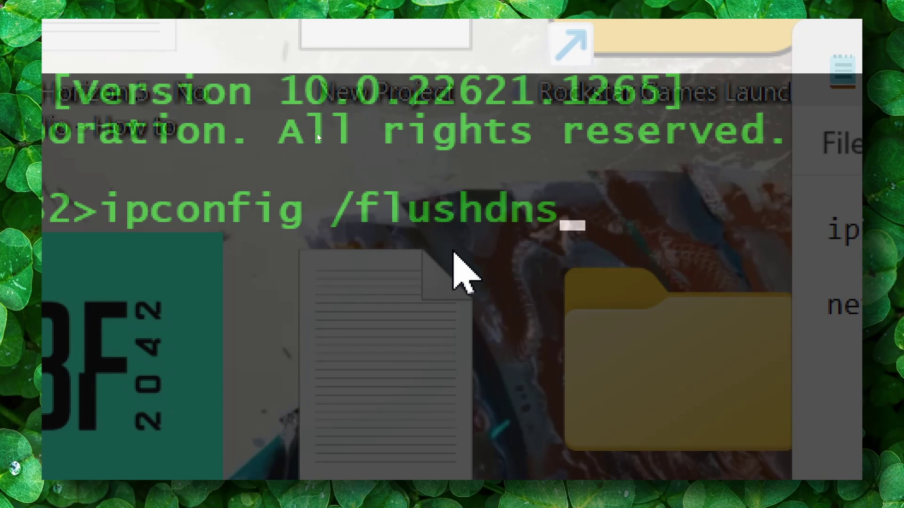
pyautogui.press('BackSpace')
pyautogui.press('BackSpace')
pyautogui.press('BackSpace')
pyautogui.press('BackSpace')
pyautogui.press('BackSpace')
pyautogui.press('BackSpace')
pyautogui.press('BackSpace')
pyautogui.press('BackSpace')
pyautogui.press('BackSpace')
pyautogui.press('BackSpace')
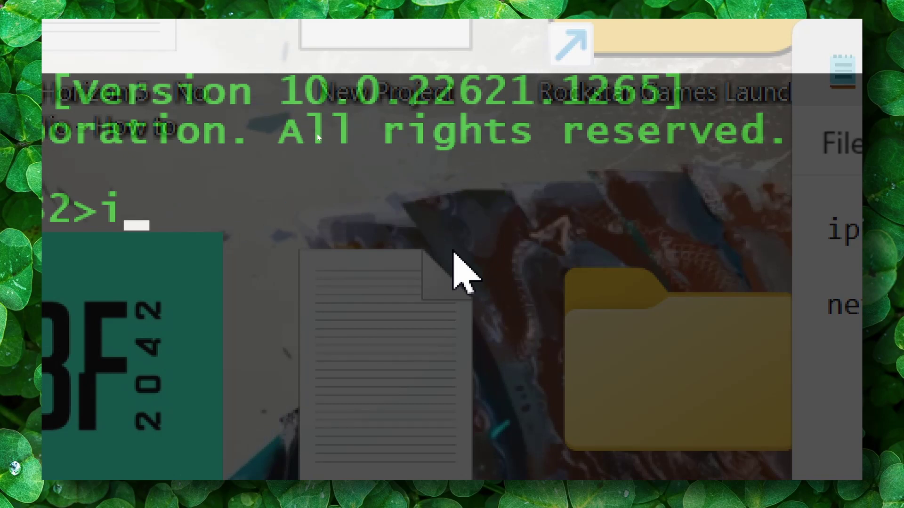
pyautogui.press('BackSpace')
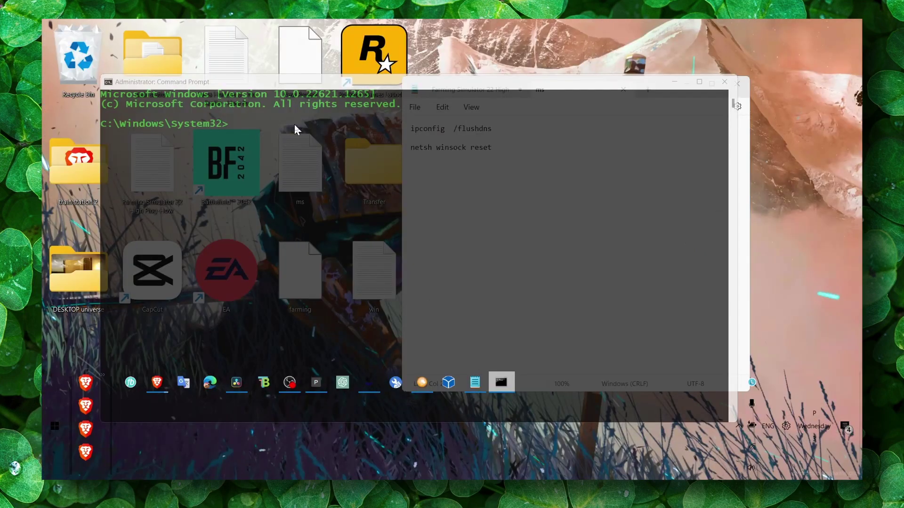
# Step: Enter netsh winsock reset at the system32 prompt, removing the stray trailing 1
pyautogui.click(243, 125)
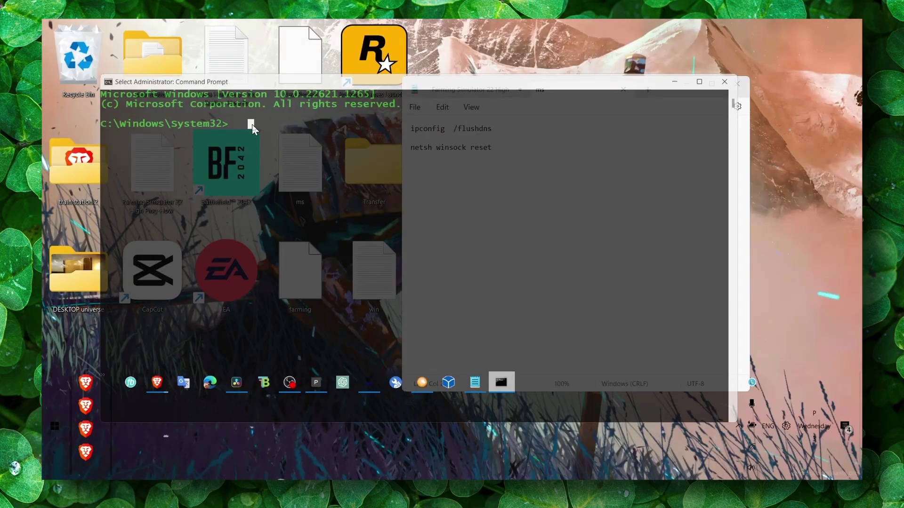
pyautogui.write('net')
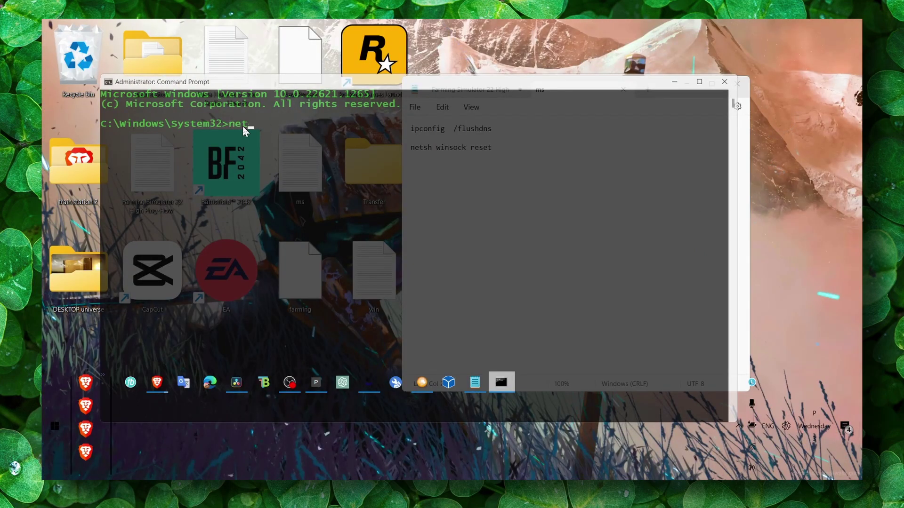
pyautogui.write('h winsoc')
pyautogui.write('k reset11')
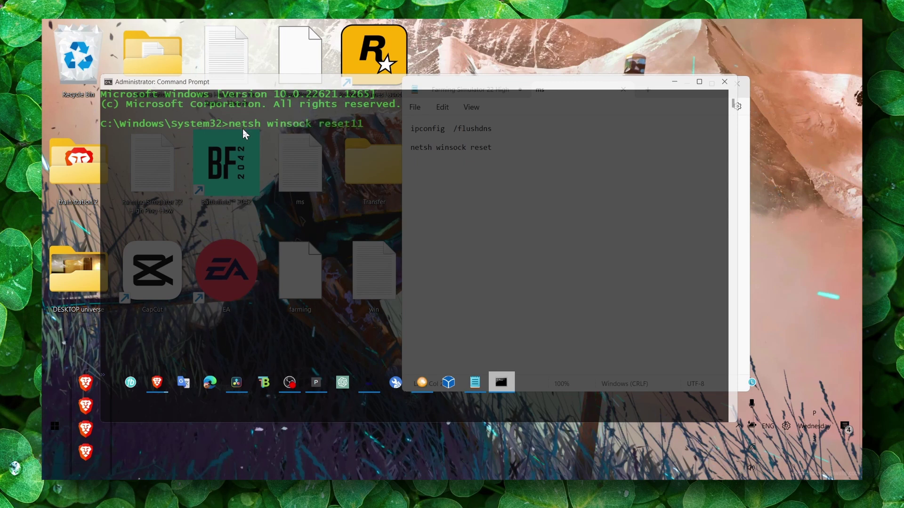
pyautogui.press('BackSpace')
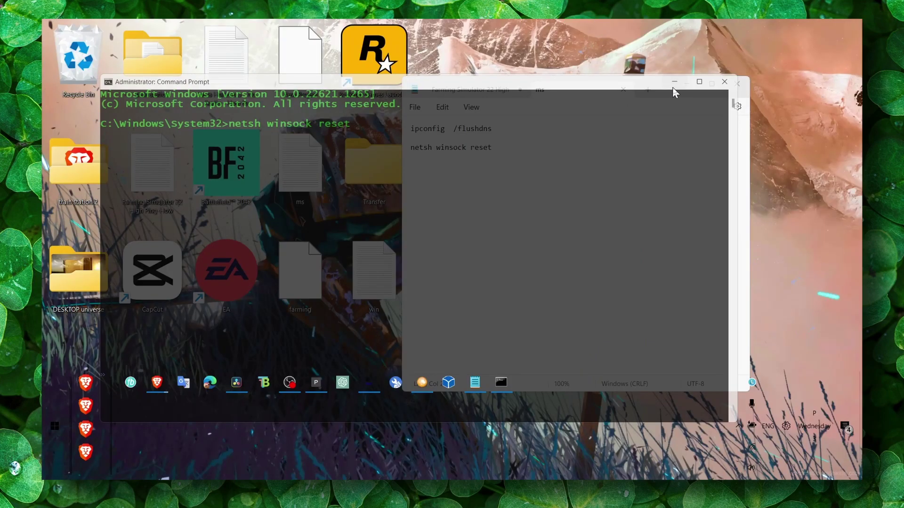
# Step: Close the Command Prompt and Notepad windows and deselect the ms desktop icon
pyautogui.click(673, 82)
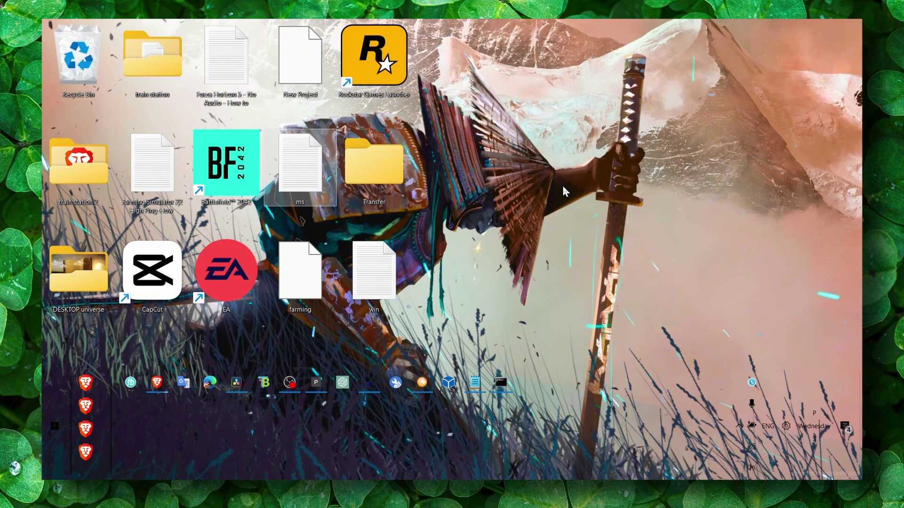
pyautogui.click(562, 184)
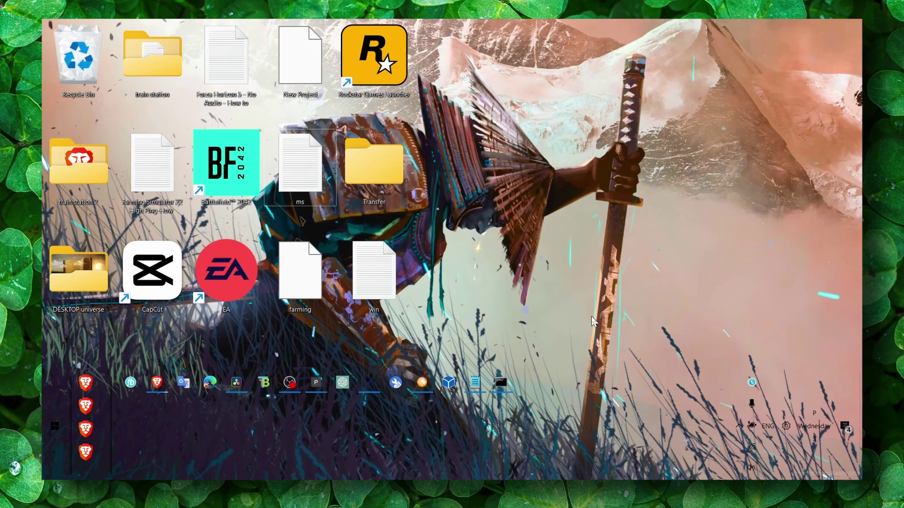